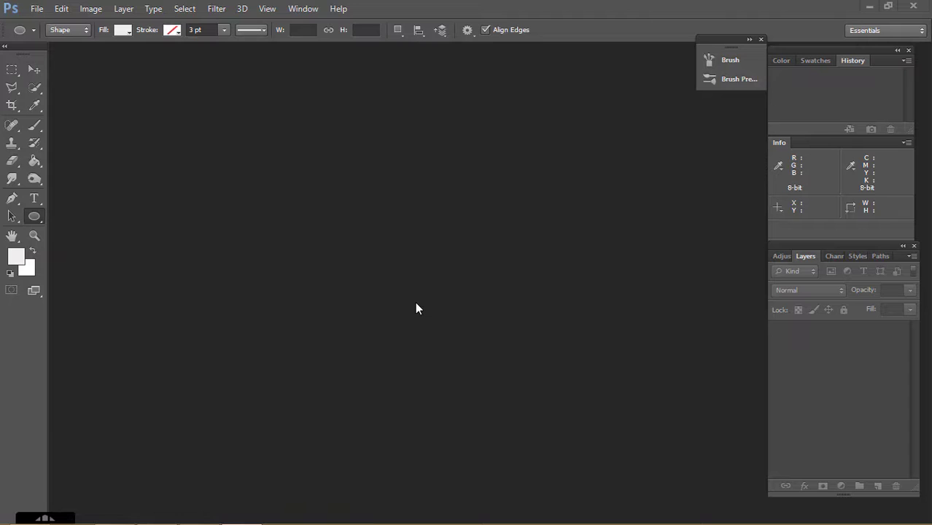
Open the car photo pexels-photo.jpg.
{"action": "double_click", "coordinate": [415, 302]}
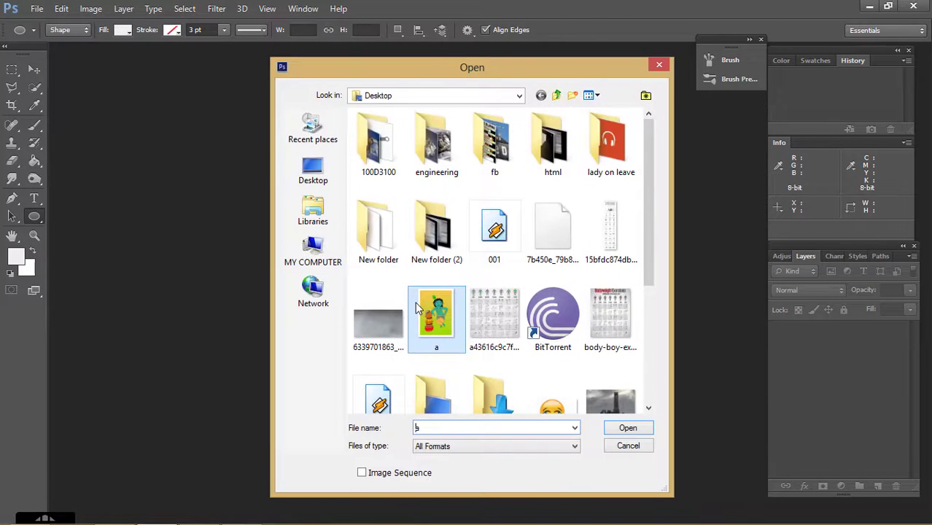
{"action": "scroll", "coordinate": [394, 370], "scroll_direction": "down", "scroll_amount": 5}
{"action": "double_click", "coordinate": [394, 370]}
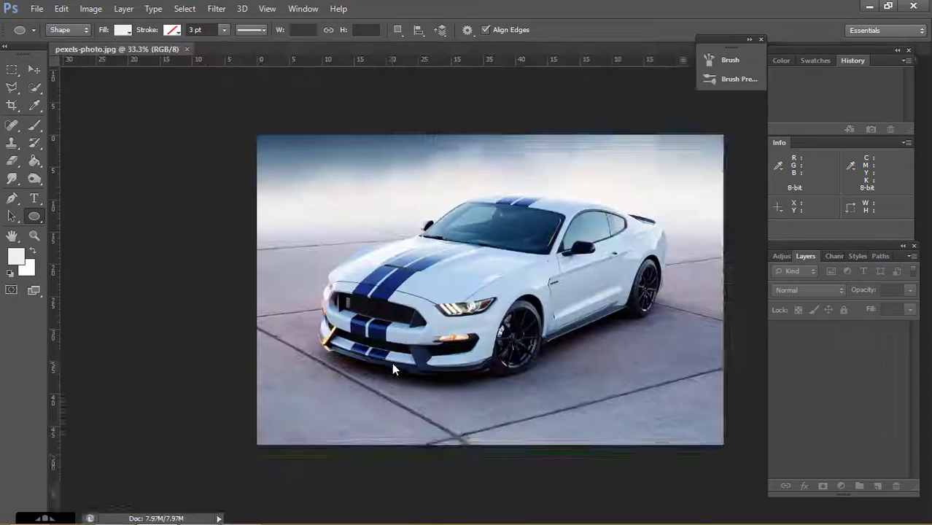
{"action": "left_click", "coordinate": [34, 236]}
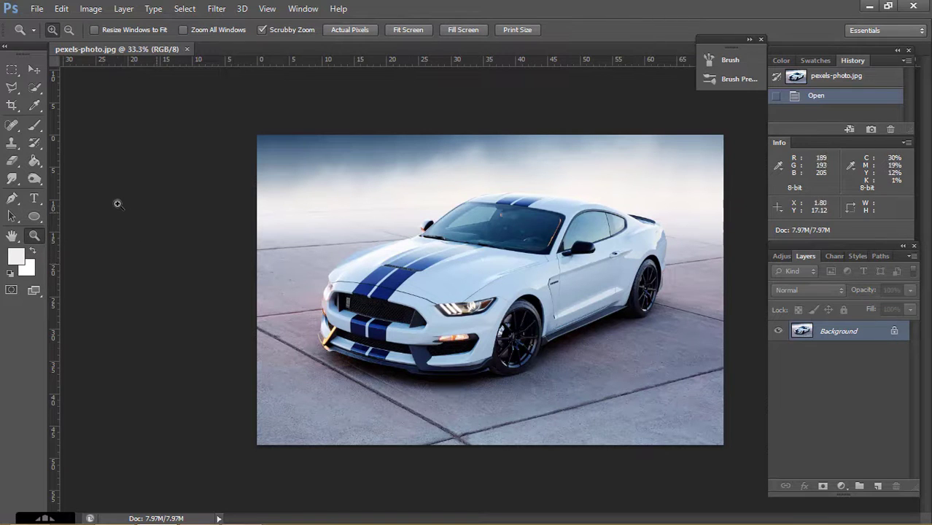
Draw a large circle with the Ellipse Tool and move it over the middle of the car.
{"action": "left_click", "coordinate": [33, 218]}
{"action": "left_click", "coordinate": [33, 218]}
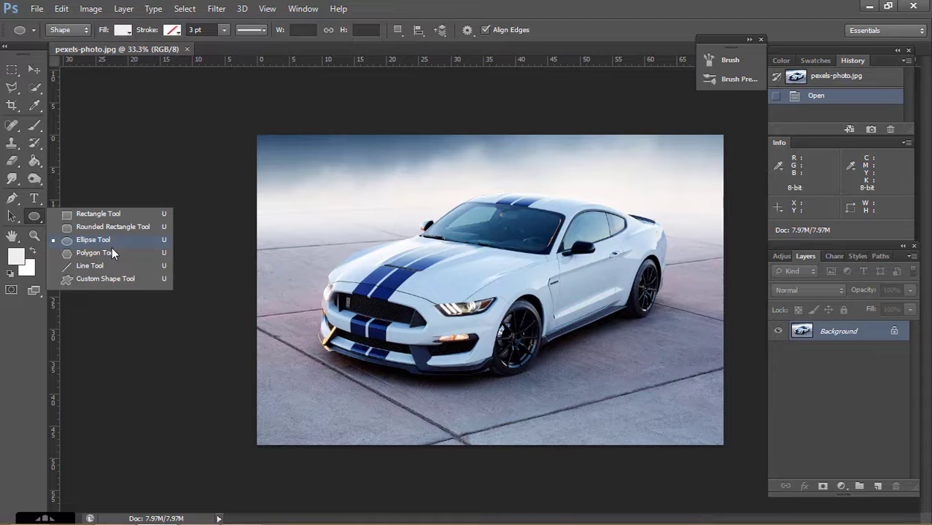
{"action": "left_click", "coordinate": [112, 241]}
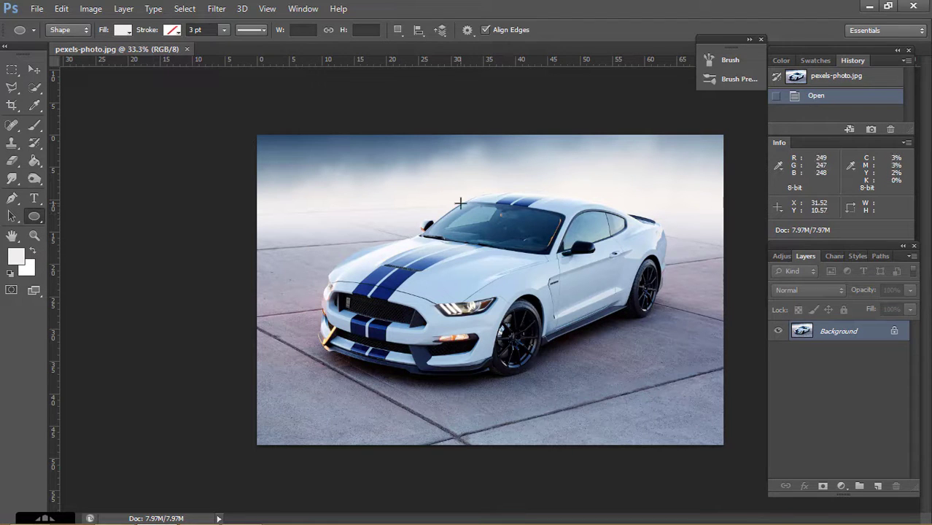
{"action": "mouse_move", "coordinate": [463, 207]}
{"action": "left_mouse_down"}
{"action": "mouse_move", "coordinate": [558, 311]}
{"action": "mouse_move", "coordinate": [686, 387]}
{"action": "mouse_move", "coordinate": [745, 446]}
{"action": "mouse_move", "coordinate": [719, 460]}
{"action": "left_mouse_up"}
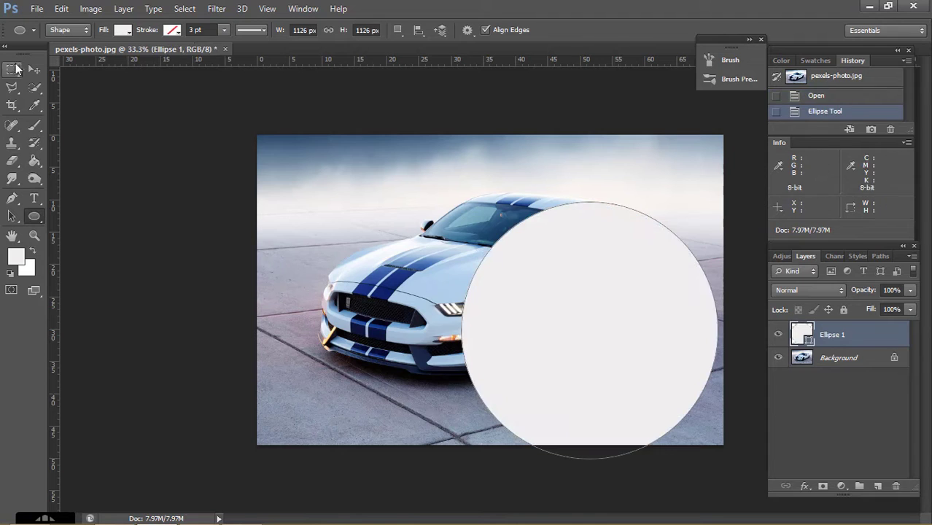
{"action": "key", "text": "v"}
{"action": "left_click_drag", "start_coordinate": [621, 297], "coordinate": [523, 261]}
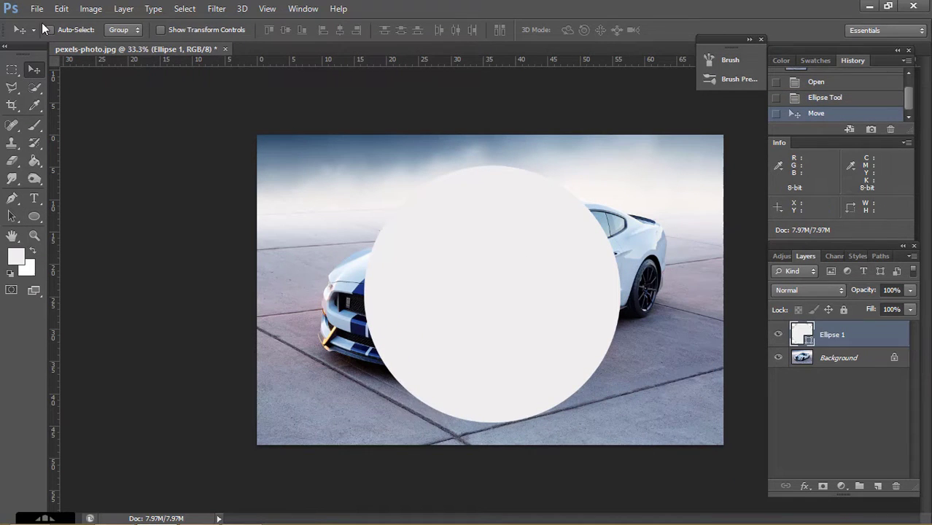
Set the circle's fill colour to black.
{"action": "left_click", "coordinate": [34, 216]}
{"action": "left_click", "coordinate": [123, 31]}
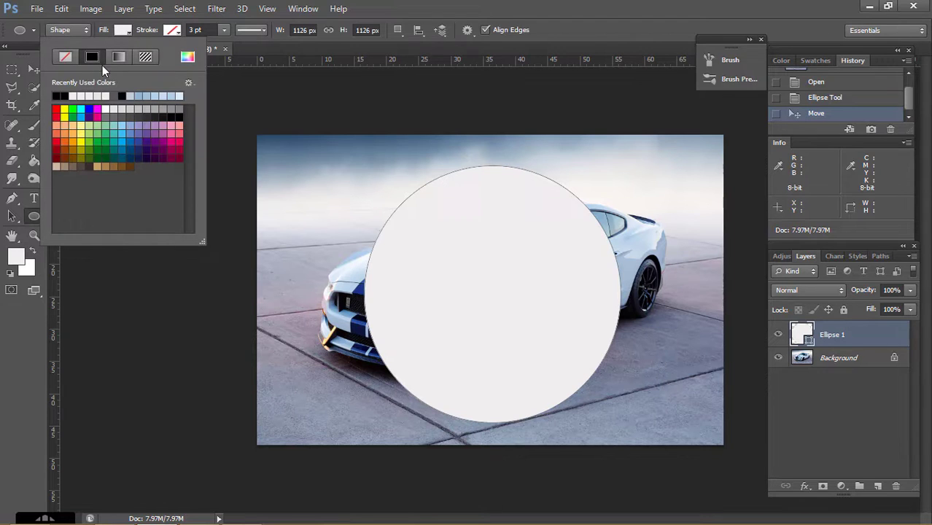
{"action": "left_click", "coordinate": [57, 93]}
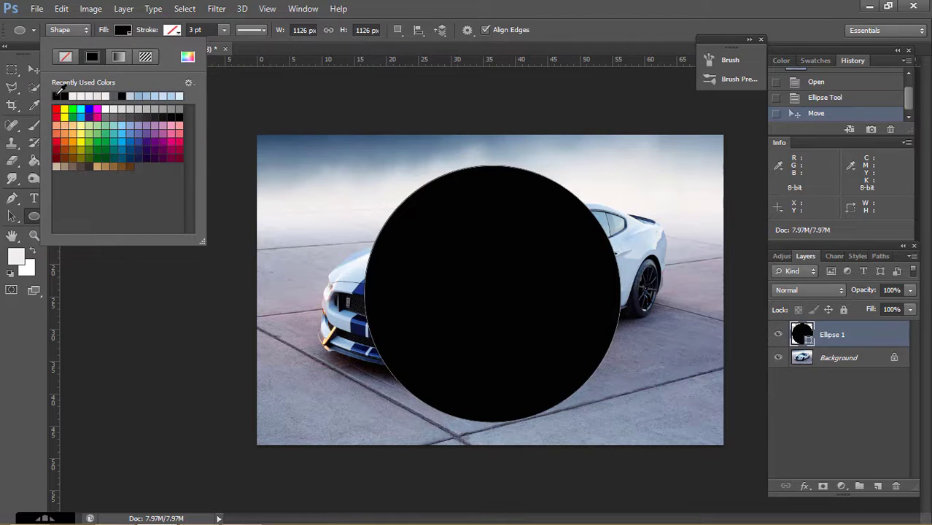
{"action": "left_click", "coordinate": [119, 26]}
Rasterize Ellipse 1 and render a centred 105mm Prime lens flare at brightness 117.
{"action": "right_click", "coordinate": [863, 343]}
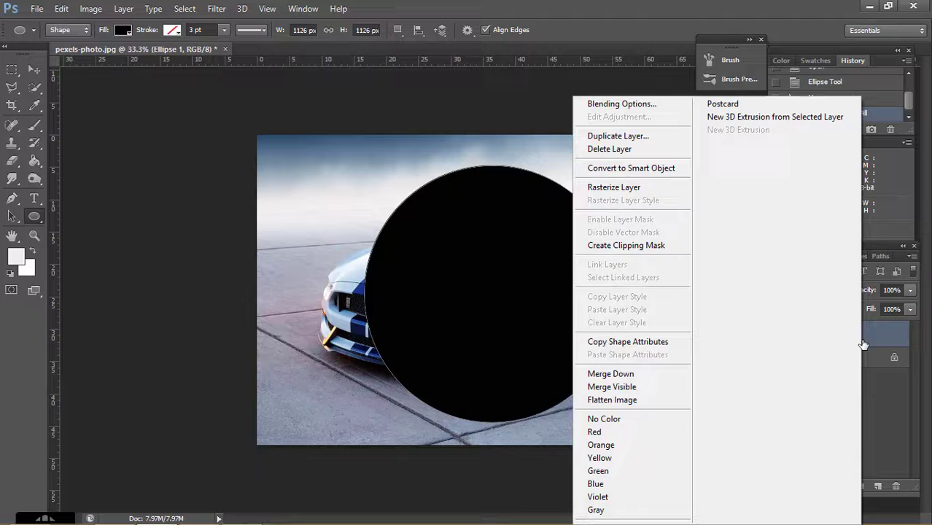
{"action": "left_click", "coordinate": [642, 188]}
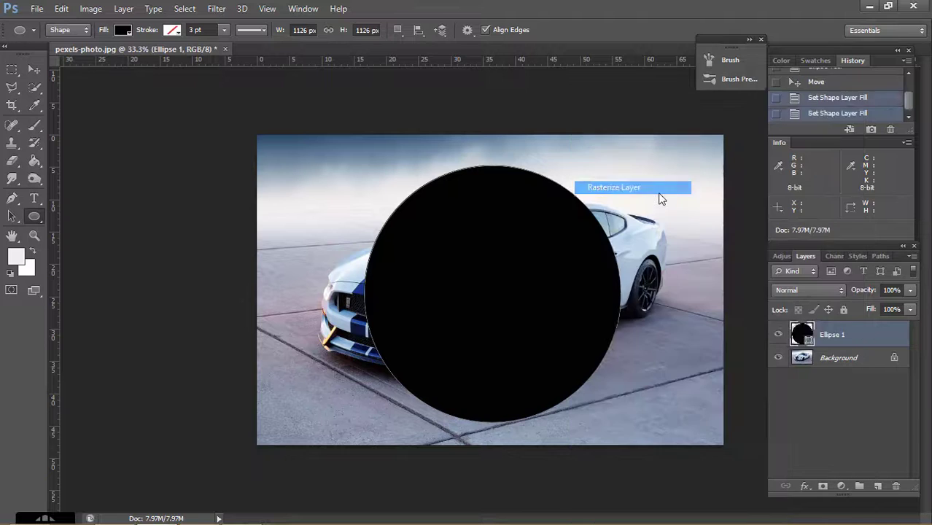
{"action": "left_click", "coordinate": [217, 9]}
{"action": "mouse_move", "coordinate": [265, 198]}
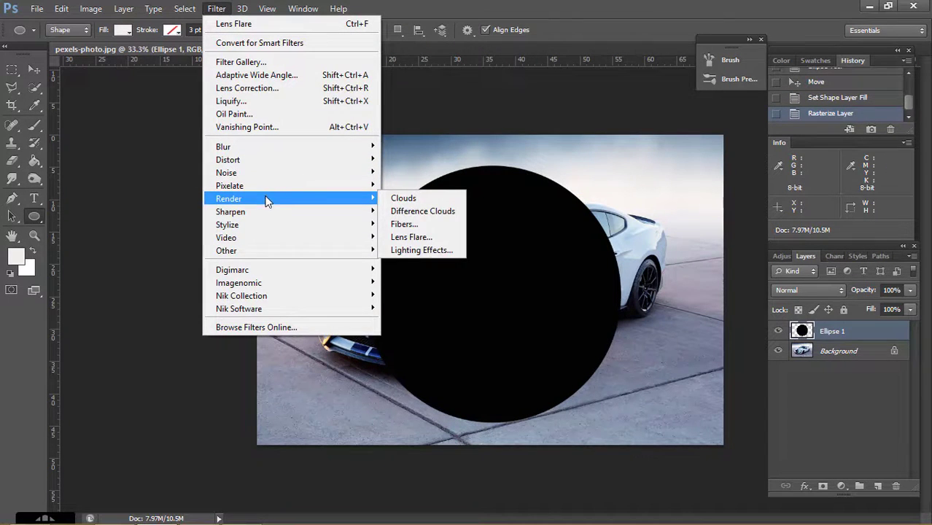
{"action": "left_click", "coordinate": [412, 237]}
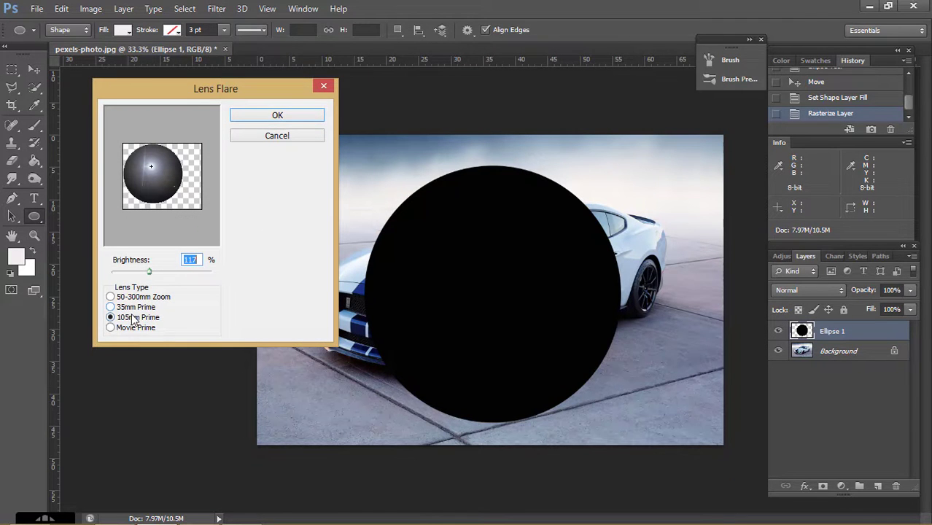
{"action": "left_click", "coordinate": [134, 321]}
{"action": "left_click", "coordinate": [150, 166]}
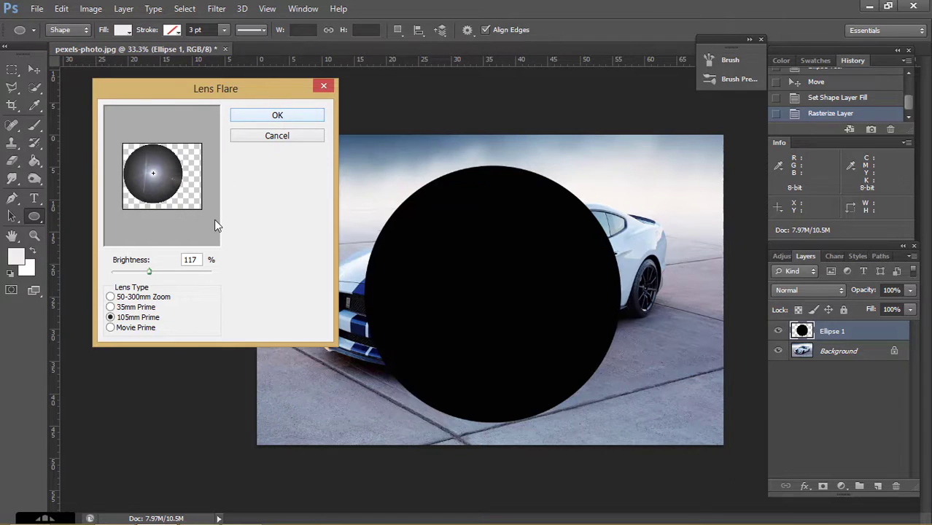
{"action": "left_click_drag", "start_coordinate": [151, 274], "coordinate": [153, 277]}
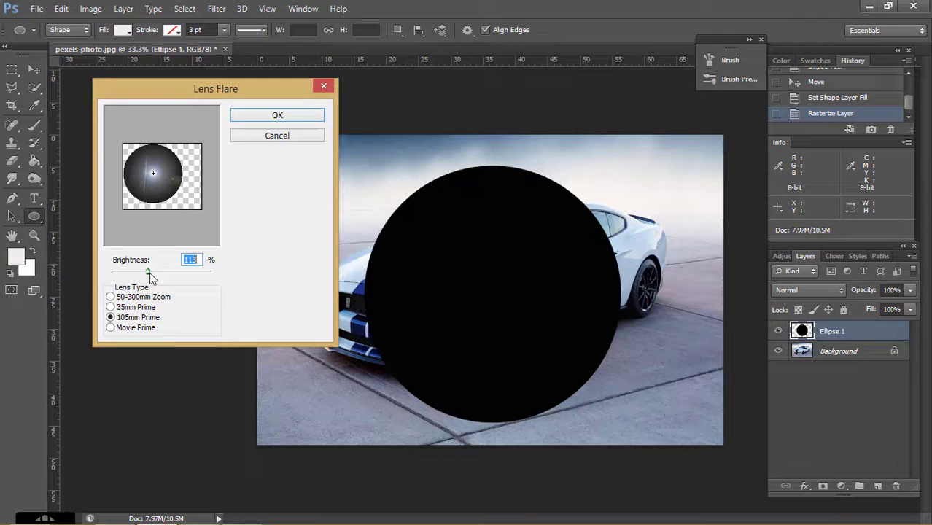
{"action": "left_click_drag", "start_coordinate": [151, 277], "coordinate": [154, 275]}
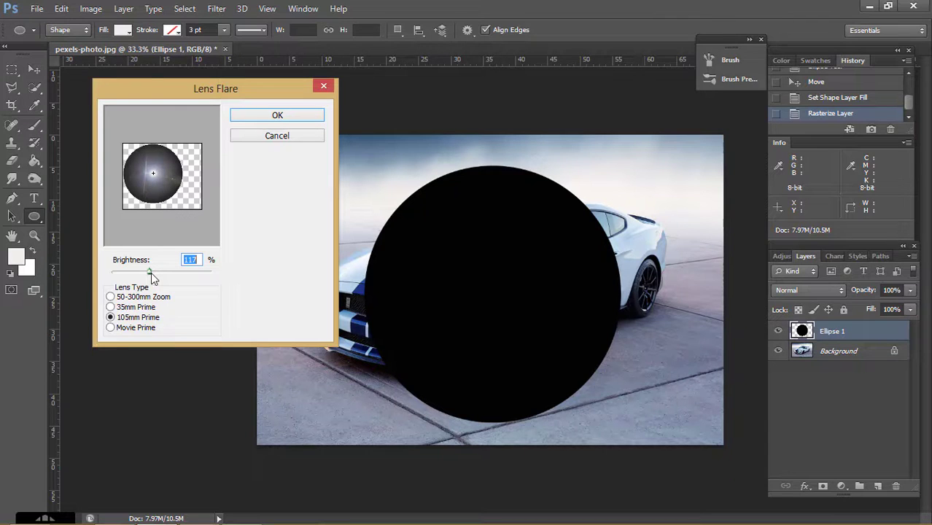
{"action": "left_click", "coordinate": [268, 119]}
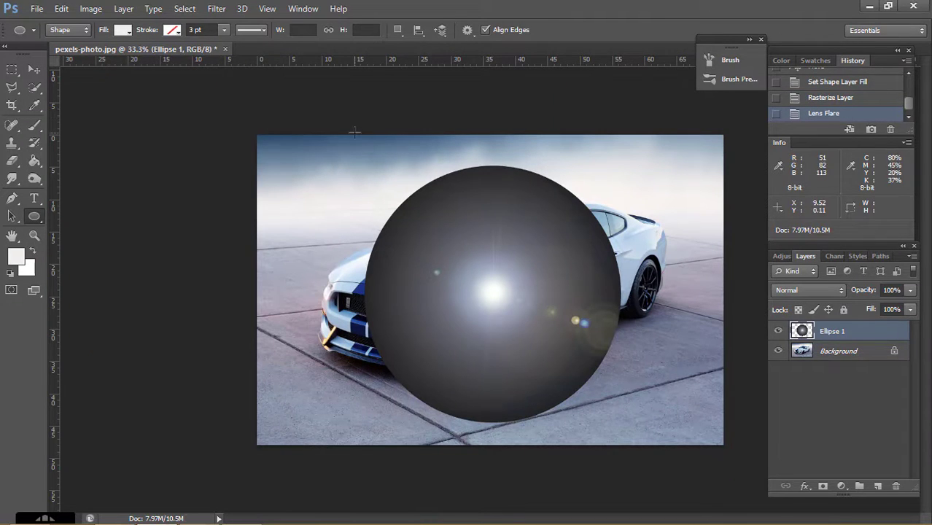
Set the flare layer's blend mode to Screen and shift it toward the car's front.
{"action": "left_click", "coordinate": [799, 292]}
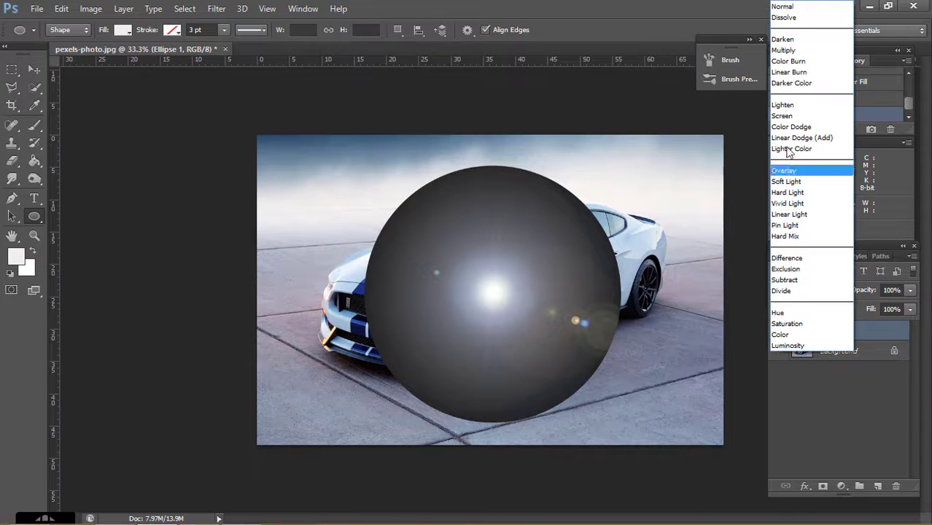
{"action": "left_click", "coordinate": [778, 114]}
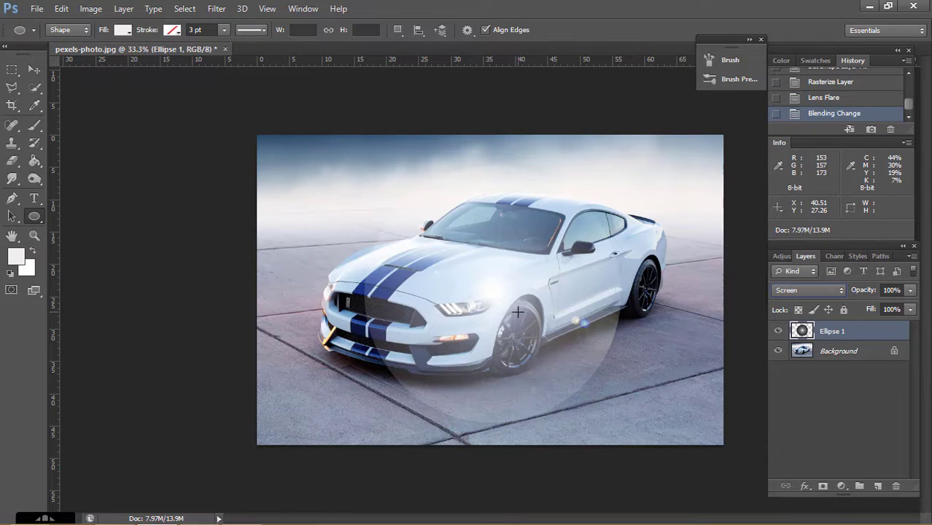
{"action": "key", "text": "v"}
{"action": "left_click_drag", "start_coordinate": [440, 267], "coordinate": [444, 270]}
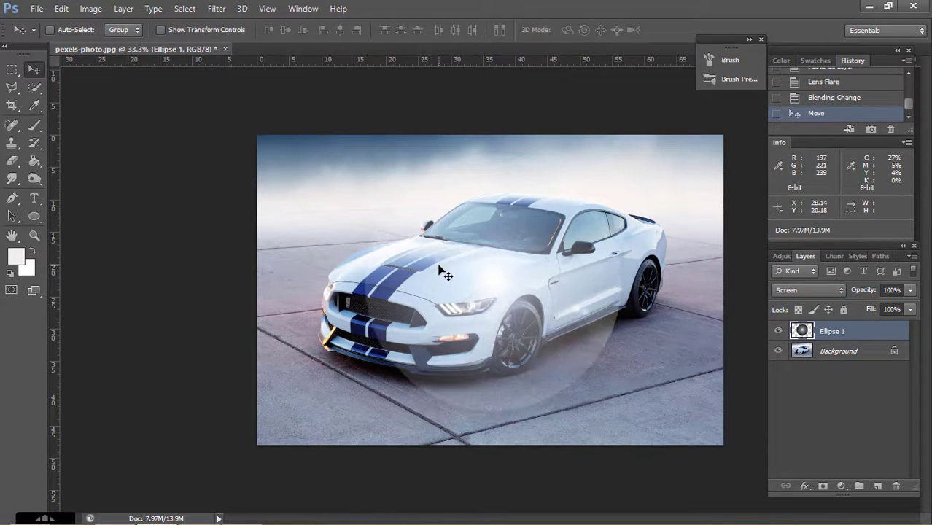
Darken the glow with Levels black input at 62 and place it on the front-wheel headlight.
{"action": "key", "text": "ctrl+l"}
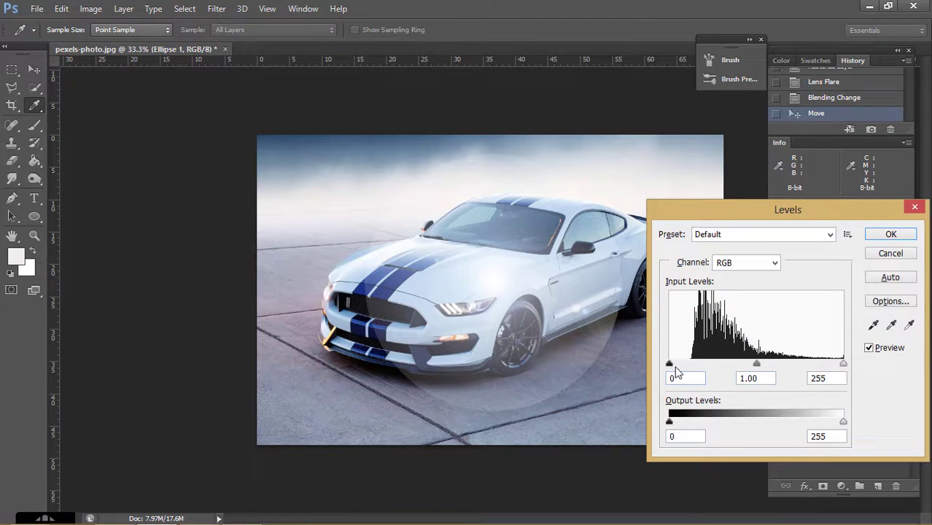
{"action": "left_click_drag", "start_coordinate": [670, 365], "coordinate": [713, 368]}
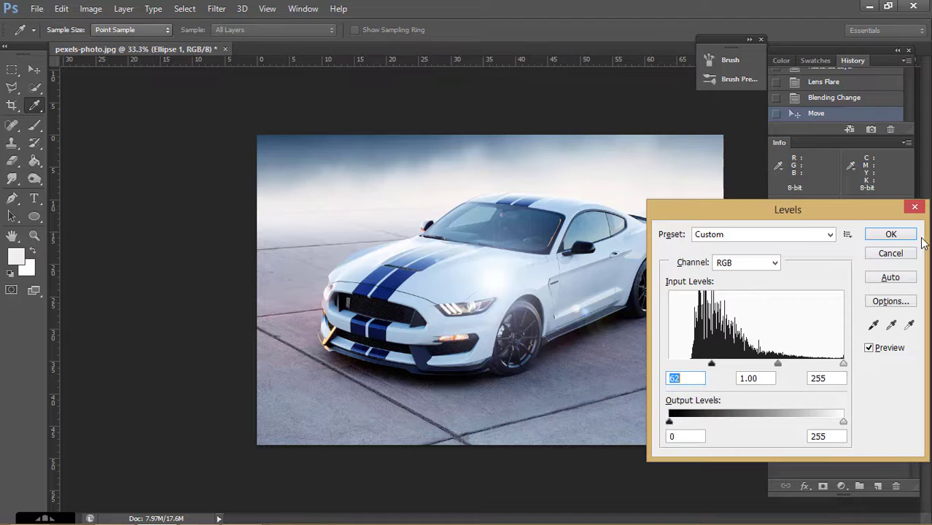
{"action": "left_click", "coordinate": [891, 234]}
{"action": "key", "text": "v"}
{"action": "left_click_drag", "start_coordinate": [460, 307], "coordinate": [469, 330]}
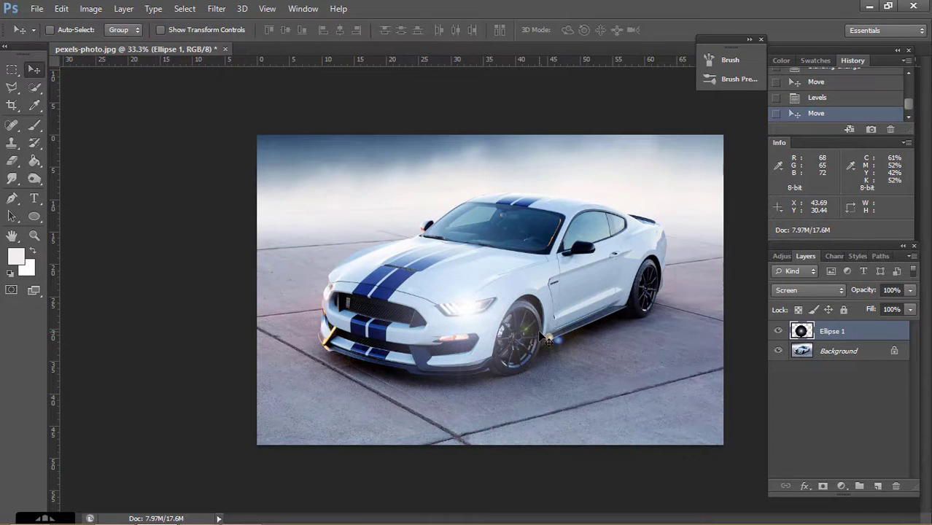
Colorize the glow with Hue/Saturation at Hue 36, Saturation 56 for a warm orange.
{"action": "key", "text": "i"}
{"action": "key", "text": "ctrl+u"}
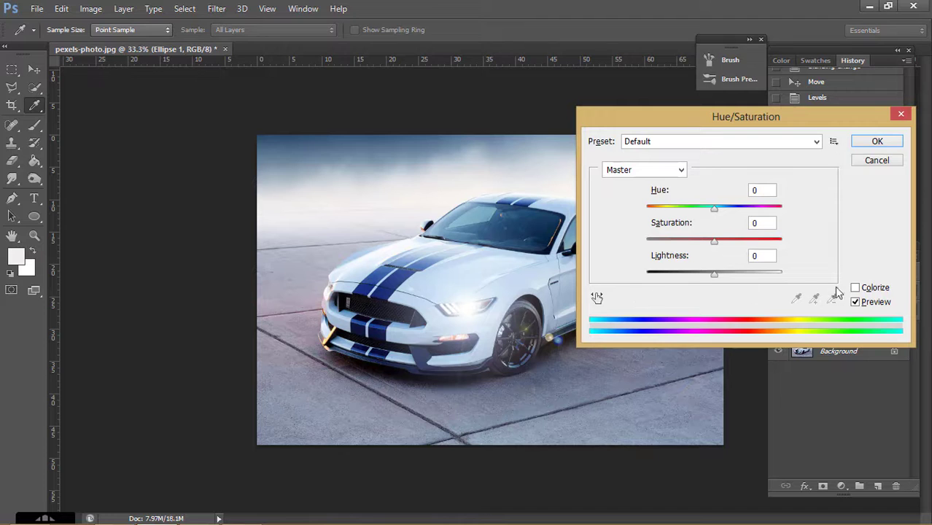
{"action": "left_click", "coordinate": [855, 288]}
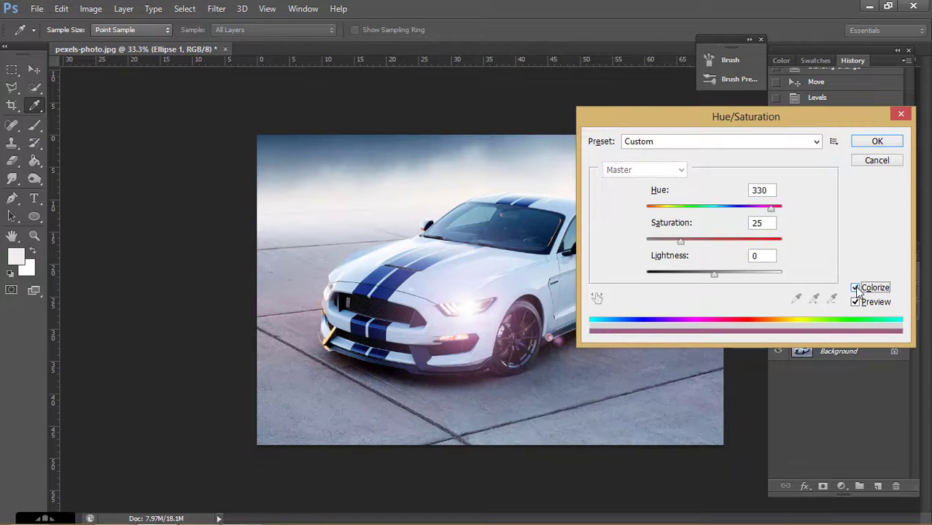
{"action": "left_click", "coordinate": [662, 209]}
{"action": "left_click_drag", "start_coordinate": [661, 212], "coordinate": [660, 210]}
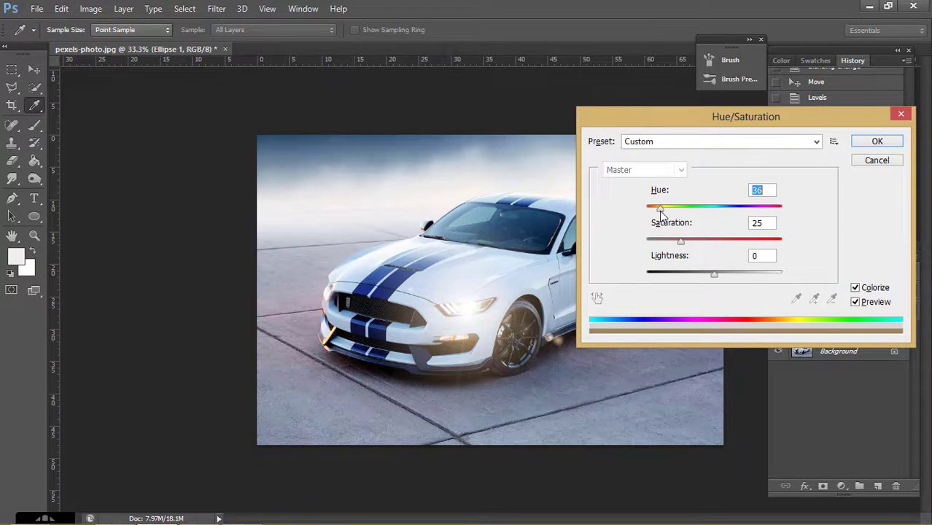
{"action": "left_click_drag", "start_coordinate": [685, 242], "coordinate": [724, 242]}
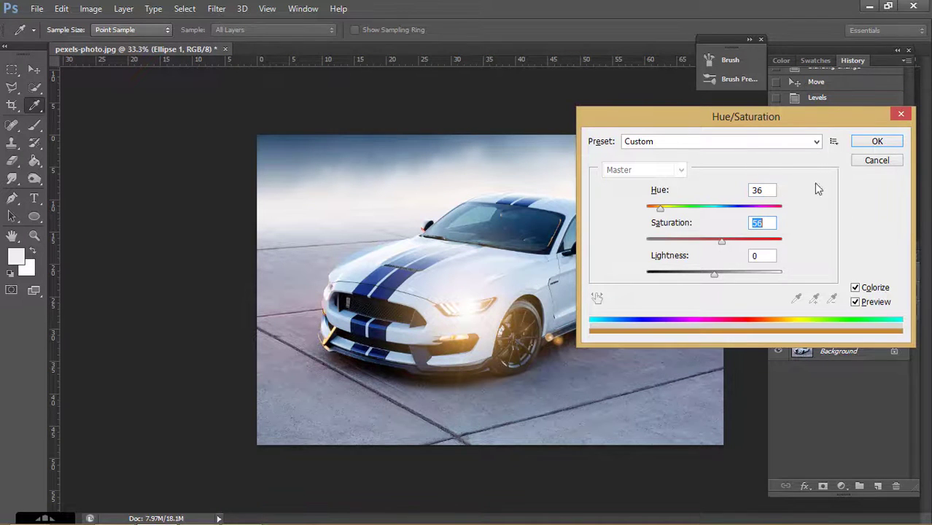
{"action": "left_click", "coordinate": [875, 142]}
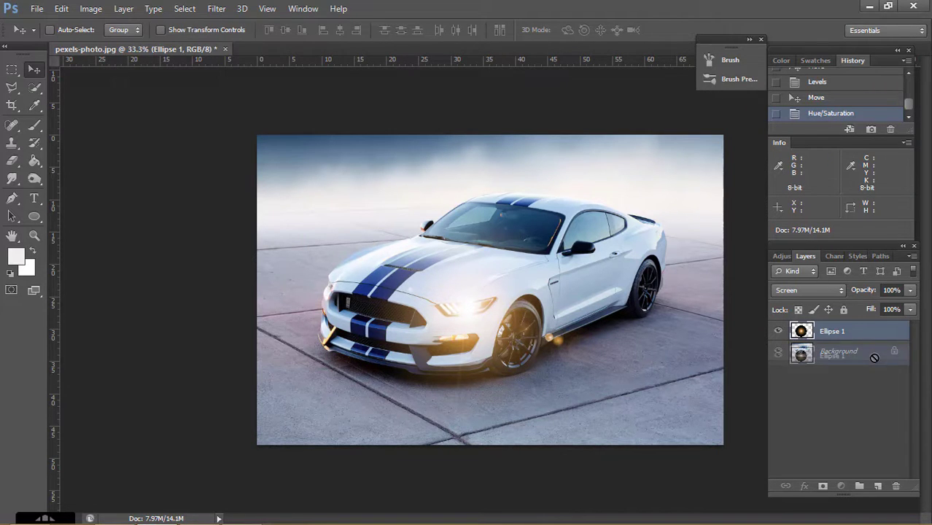
Duplicate Ellipse 1, scale the copy to about 60%, and position it on the left headlight.
{"action": "left_click_drag", "start_coordinate": [868, 334], "coordinate": [877, 486]}
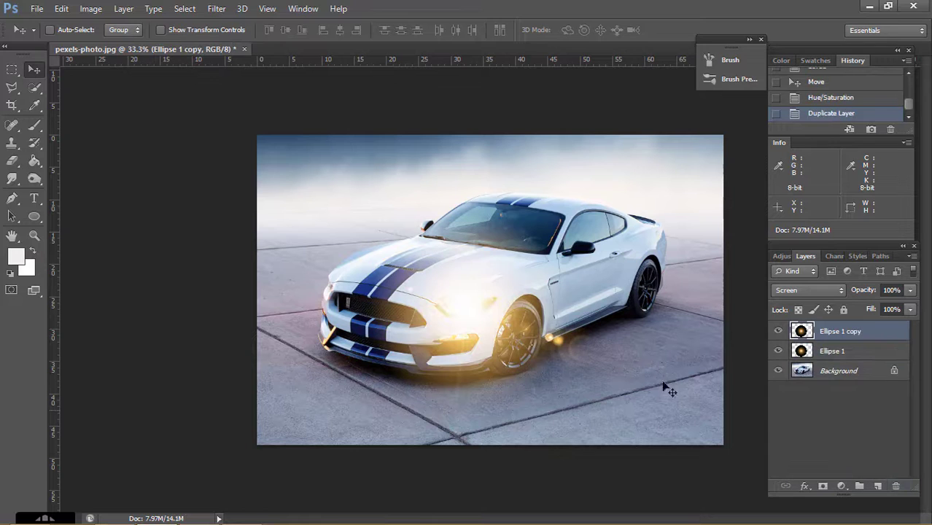
{"action": "left_click_drag", "start_coordinate": [521, 354], "coordinate": [387, 327]}
{"action": "key", "text": "ctrl+t"}
{"action": "left_click_drag", "start_coordinate": [202, 159], "coordinate": [306, 260]}
{"action": "left_click_drag", "start_coordinate": [364, 340], "coordinate": [318, 283]}
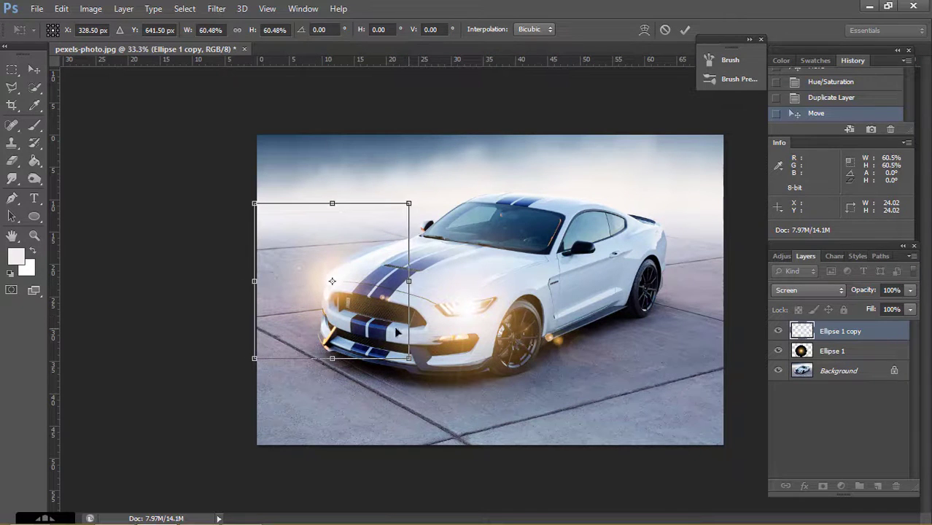
{"action": "key", "text": "Return"}
{"action": "key", "text": "Left"}
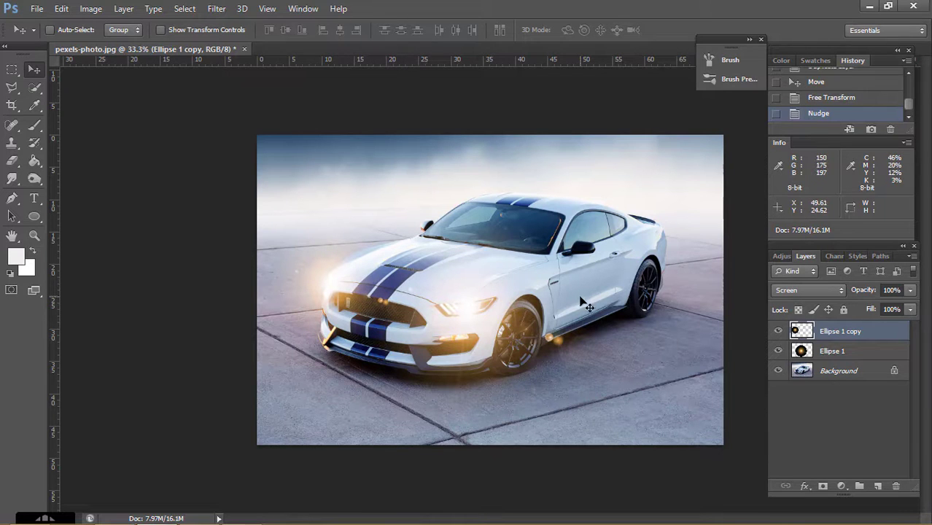
Merge both Ellipse glow layers with Ctrl+E and set the merged layer to Screen blending.
{"action": "left_click", "coordinate": [873, 358]}
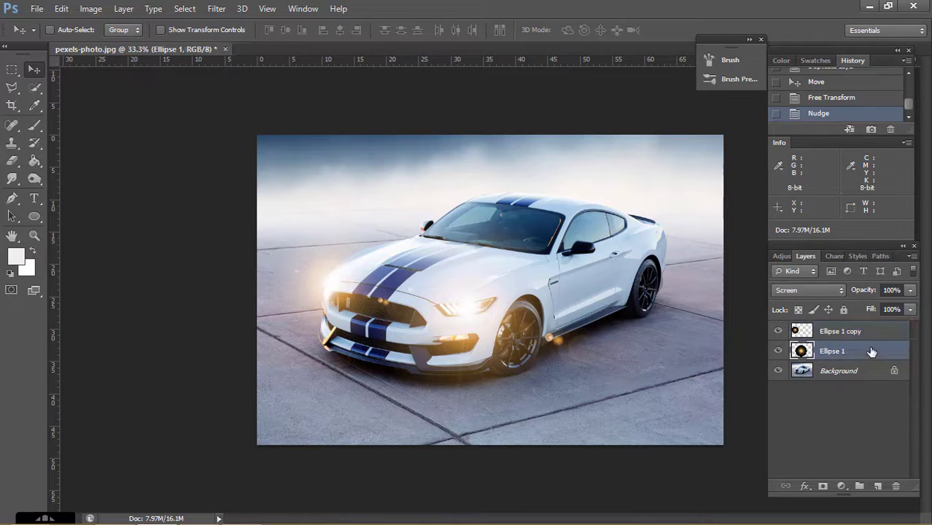
{"action": "left_click", "coordinate": [860, 332], "text": "shift"}
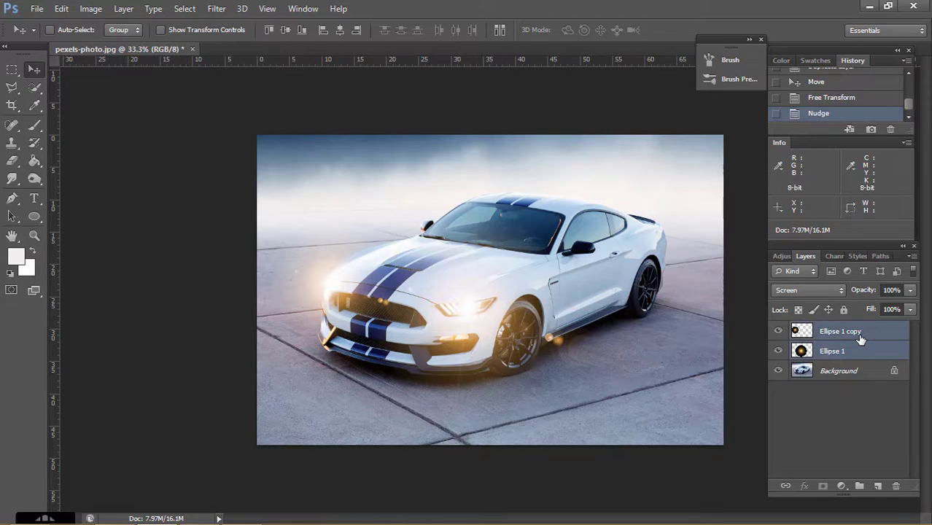
{"action": "key", "text": "ctrl+e"}
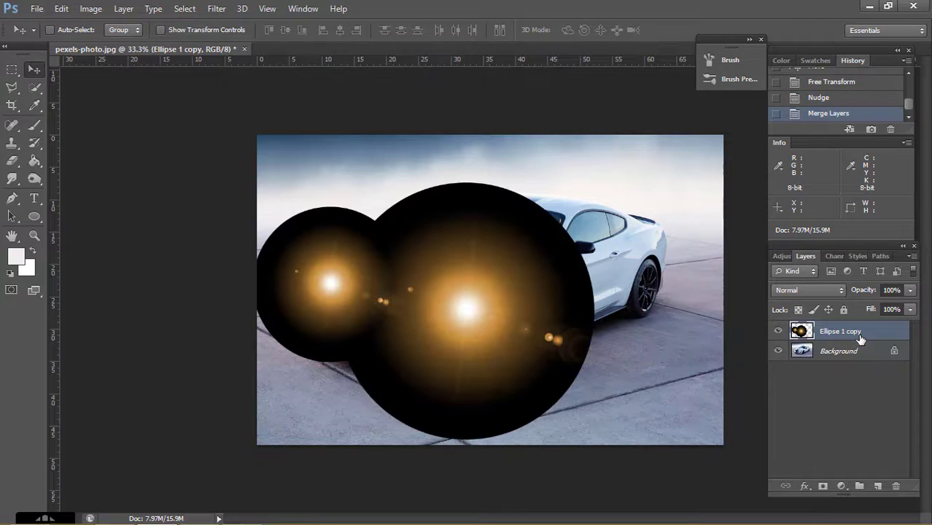
{"action": "left_click", "coordinate": [777, 290]}
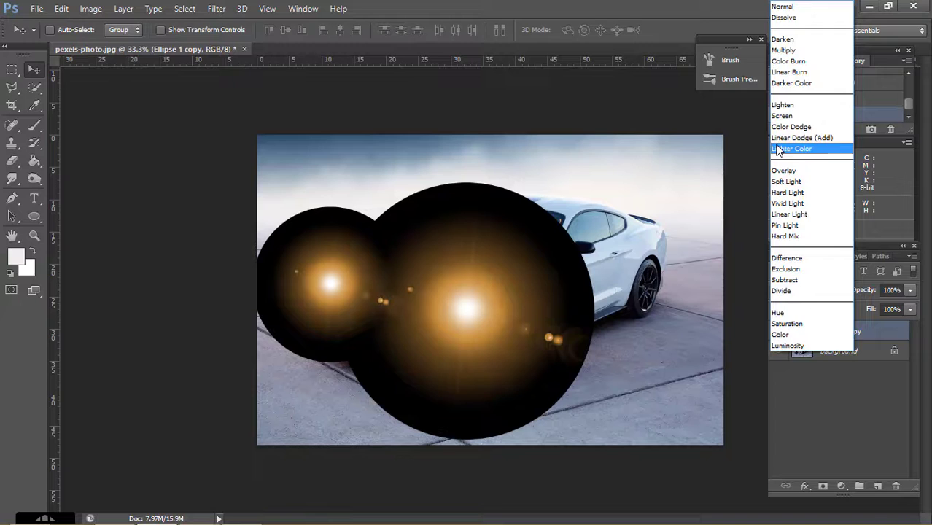
{"action": "left_click", "coordinate": [777, 117]}
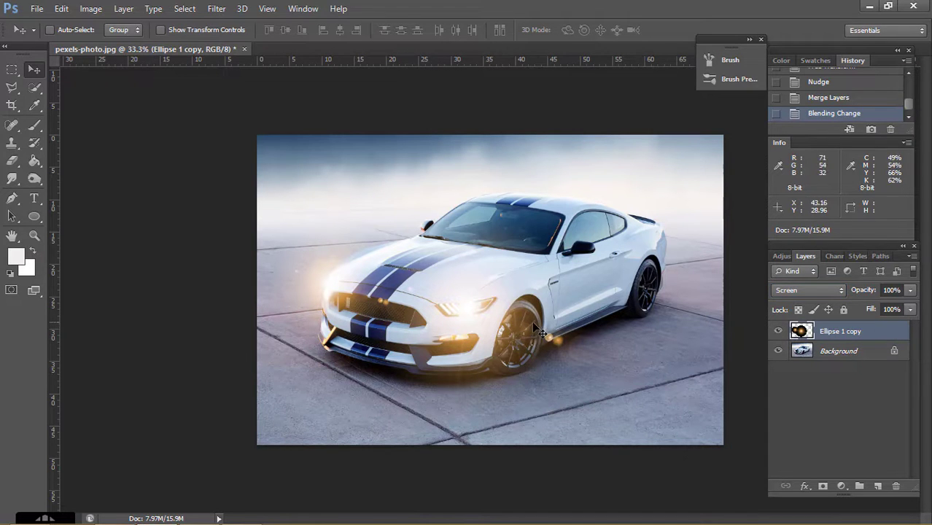
{"action": "key", "text": "ctrl+u"}
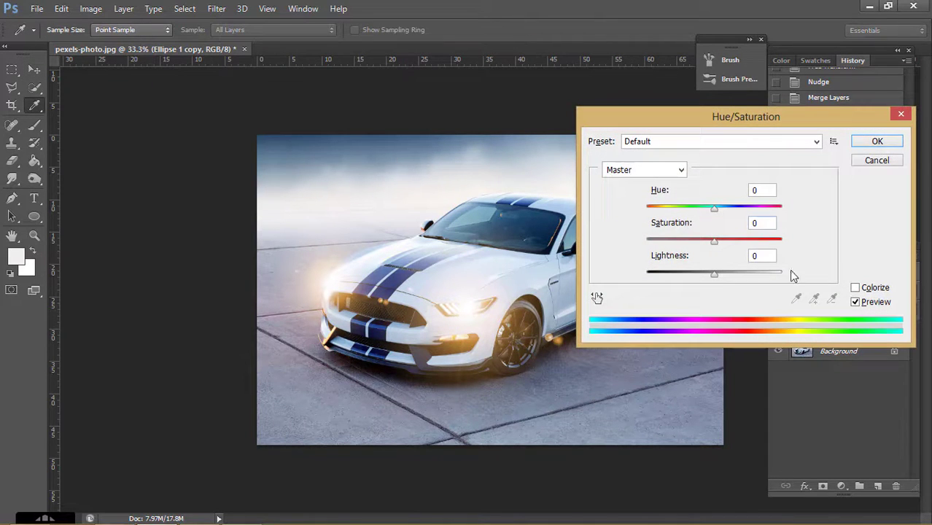
Colorize the merged glows at Hue 256, Saturation 56 for a blue-violet tint.
{"action": "left_click", "coordinate": [856, 288]}
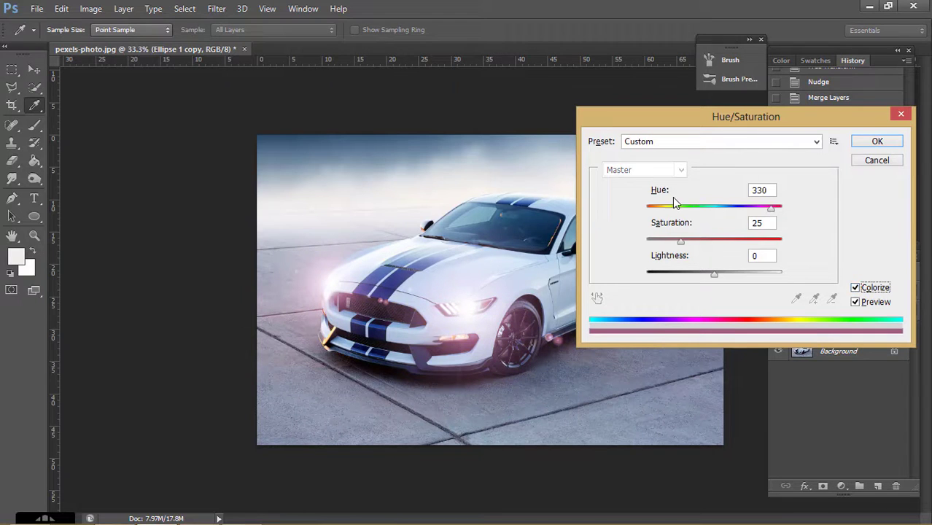
{"action": "left_click", "coordinate": [737, 208]}
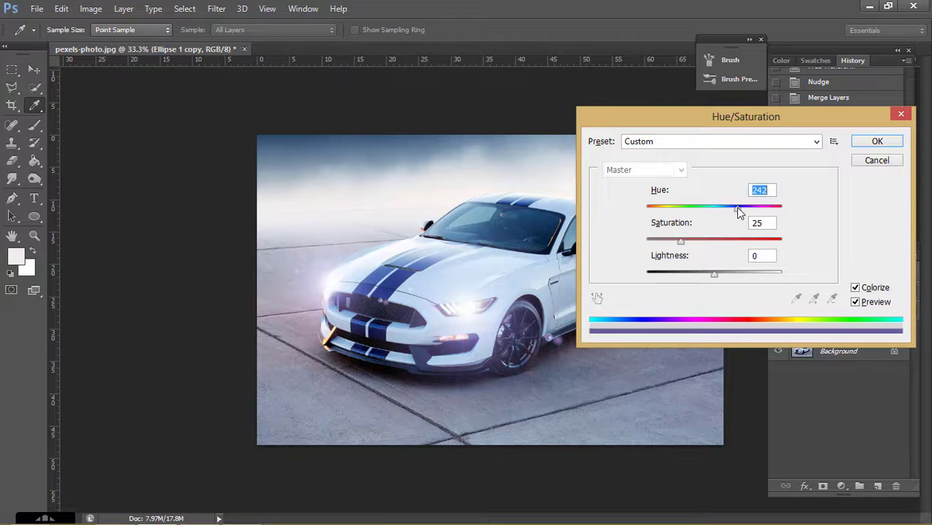
{"action": "left_click_drag", "start_coordinate": [682, 241], "coordinate": [723, 244]}
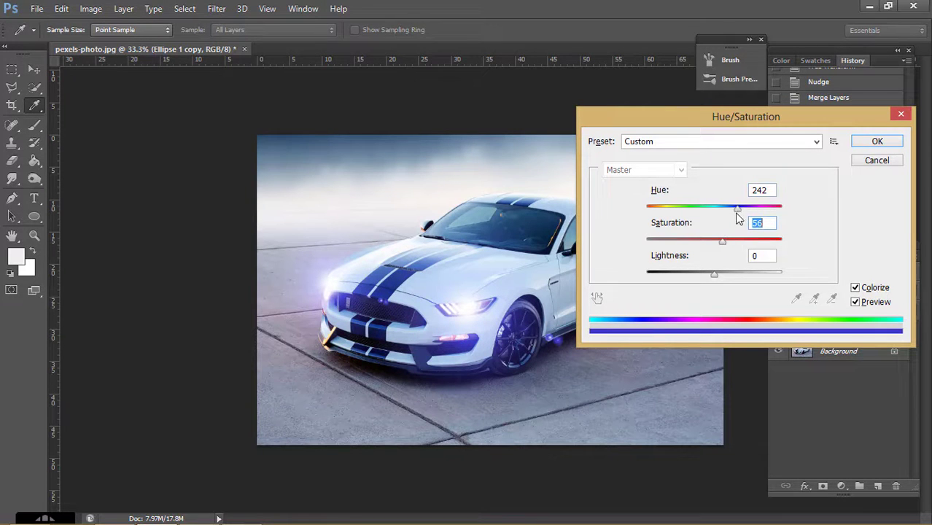
{"action": "left_click_drag", "start_coordinate": [737, 211], "coordinate": [743, 210]}
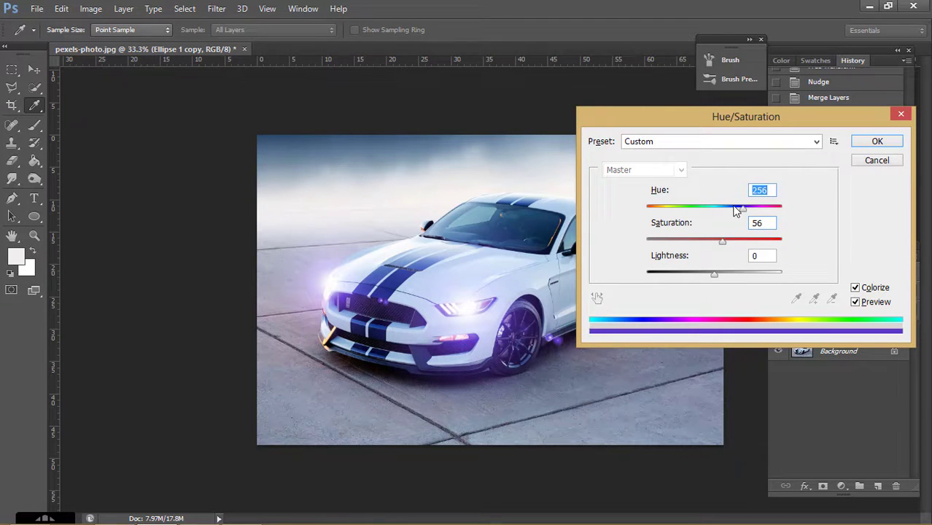
{"action": "left_click", "coordinate": [875, 141]}
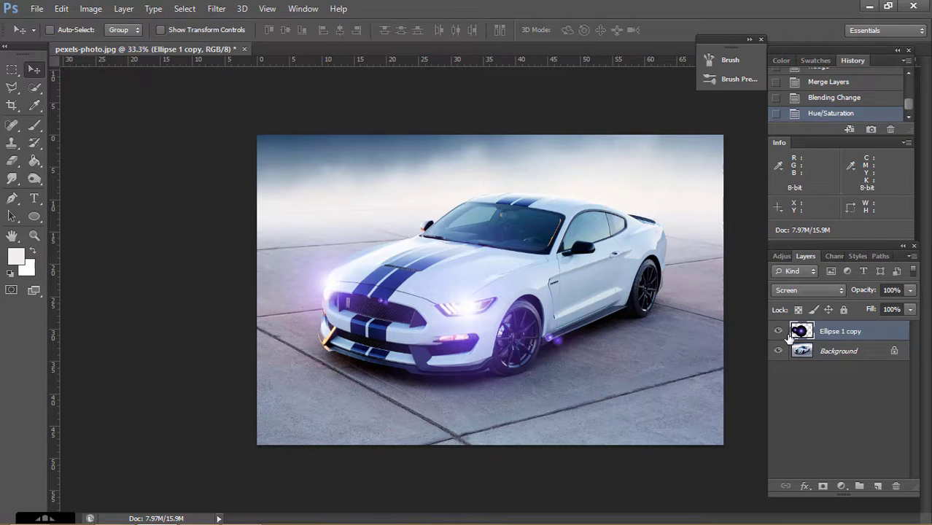
Recolour the glows green with a colorized Hue/Saturation at Hue 115, Saturation 35.
{"action": "key", "text": "ctrl+u"}
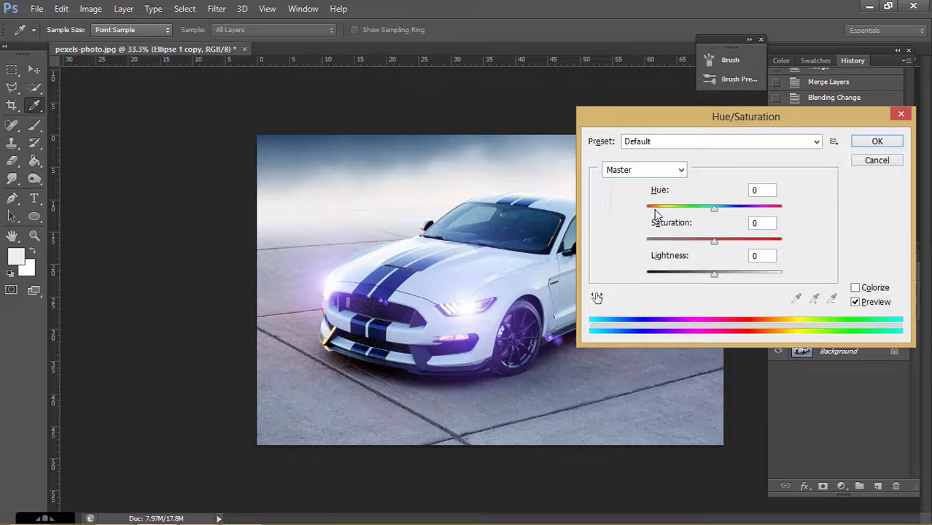
{"action": "left_click", "coordinate": [656, 210]}
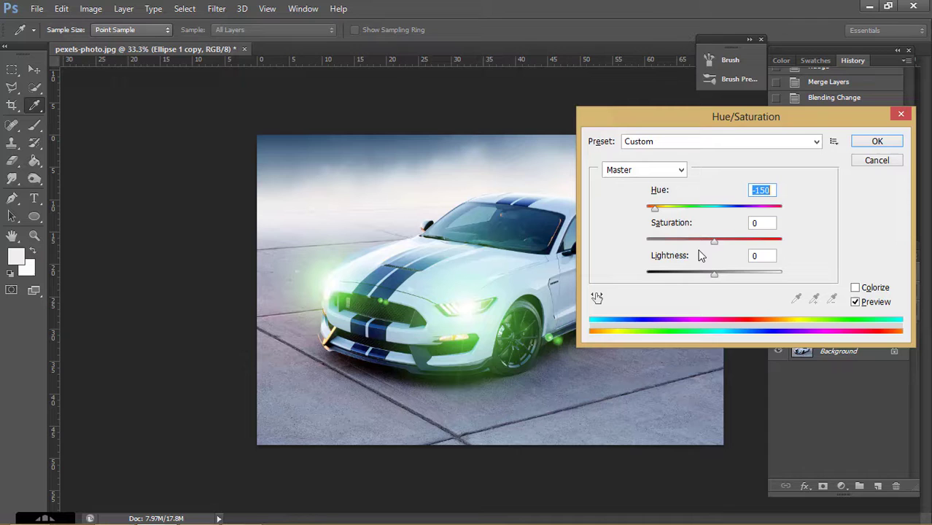
{"action": "left_click", "coordinate": [855, 288]}
{"action": "left_click", "coordinate": [690, 208]}
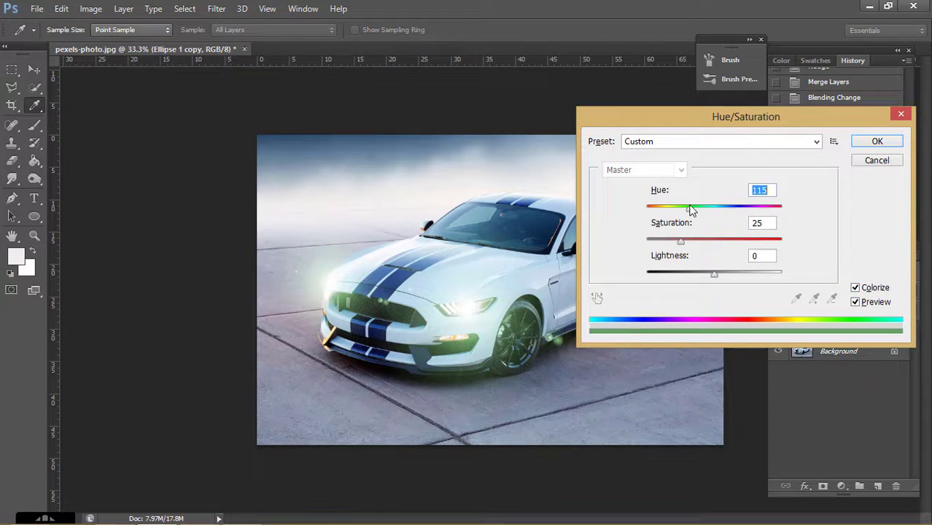
{"action": "mouse_move", "coordinate": [686, 246]}
{"action": "left_mouse_down"}
{"action": "mouse_move", "coordinate": [717, 246]}
{"action": "mouse_move", "coordinate": [693, 245]}
{"action": "left_mouse_up"}
{"action": "left_click", "coordinate": [877, 141]}
{"action": "key", "text": "v"}
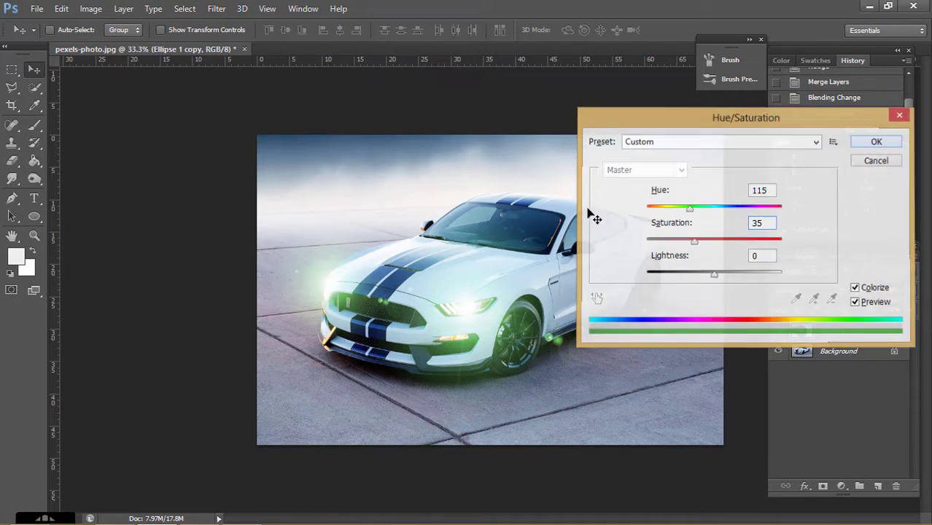